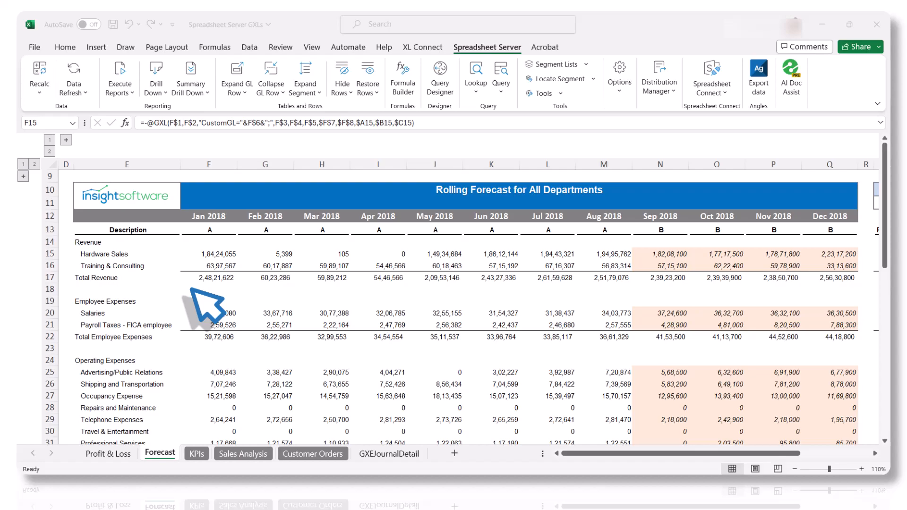
# Create a new distribution control worksheet named Distribution Control.
pyautogui.click(673, 90)
pyautogui.click(674, 91)
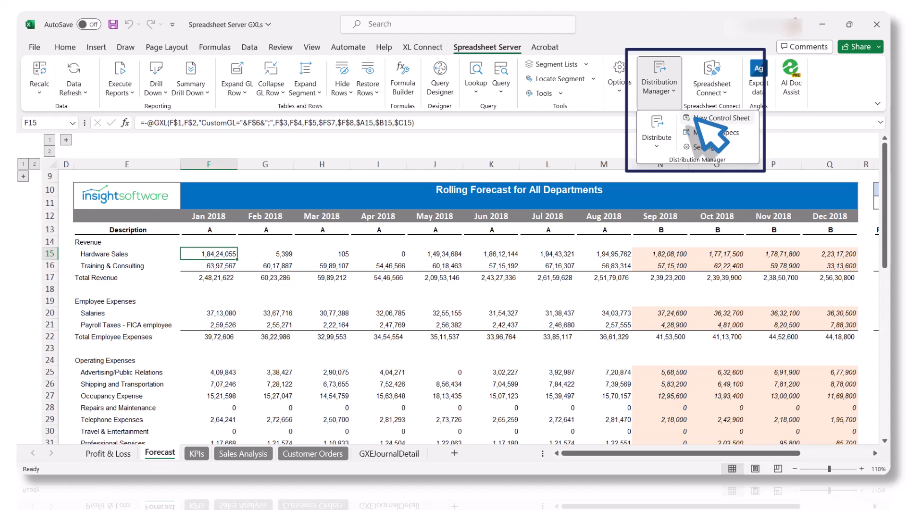
pyautogui.click(694, 118)
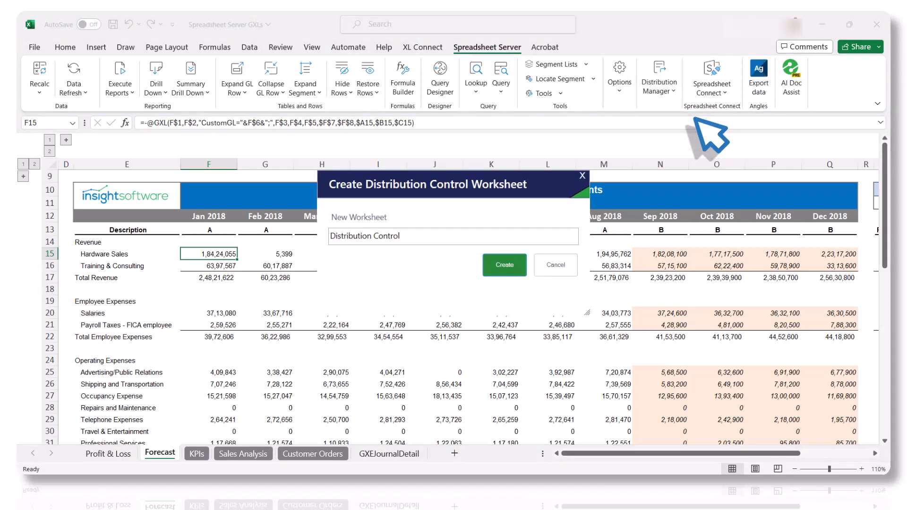
pyautogui.click(505, 265)
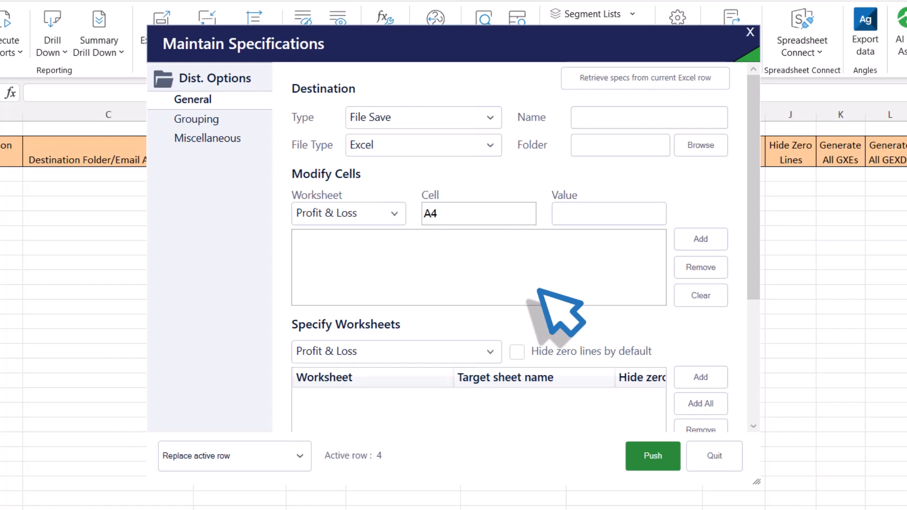
# Set the specification's destination type to File Save and its file type to Excel.
pyautogui.click(495, 123)
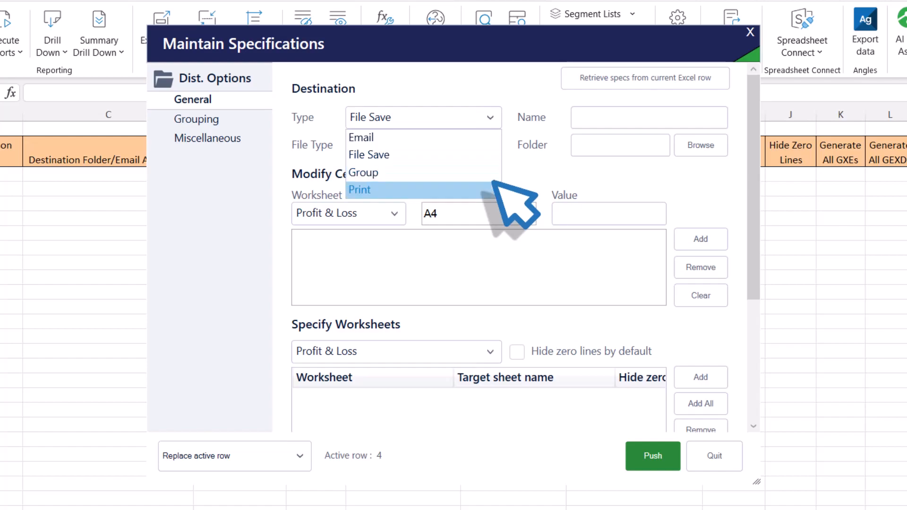
pyautogui.click(491, 155)
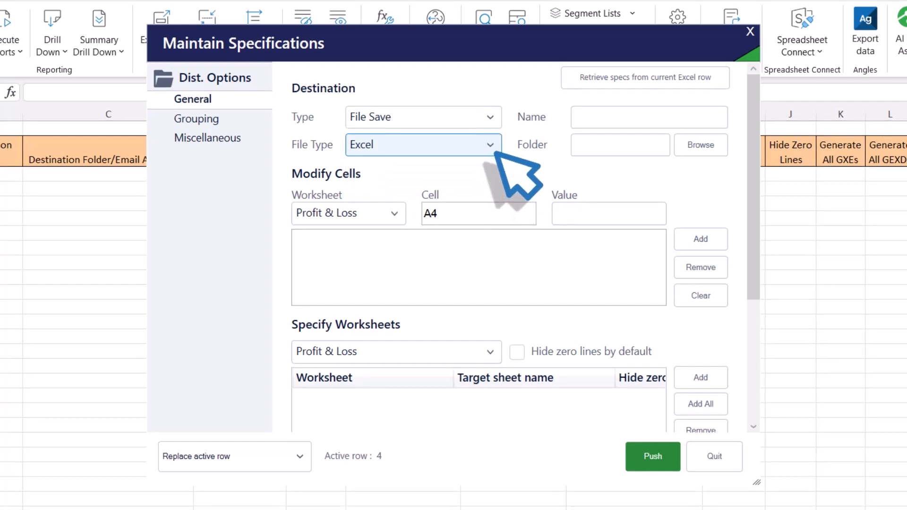
pyautogui.click(494, 147)
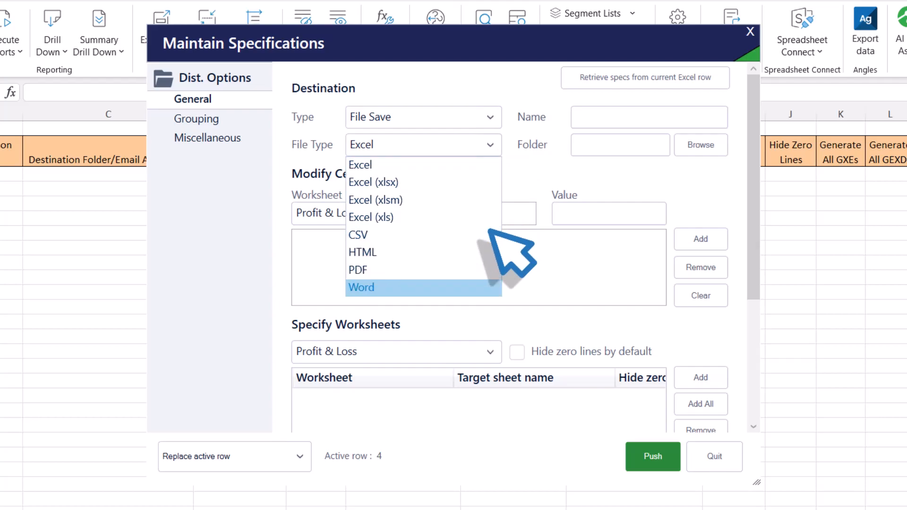
pyautogui.click(476, 164)
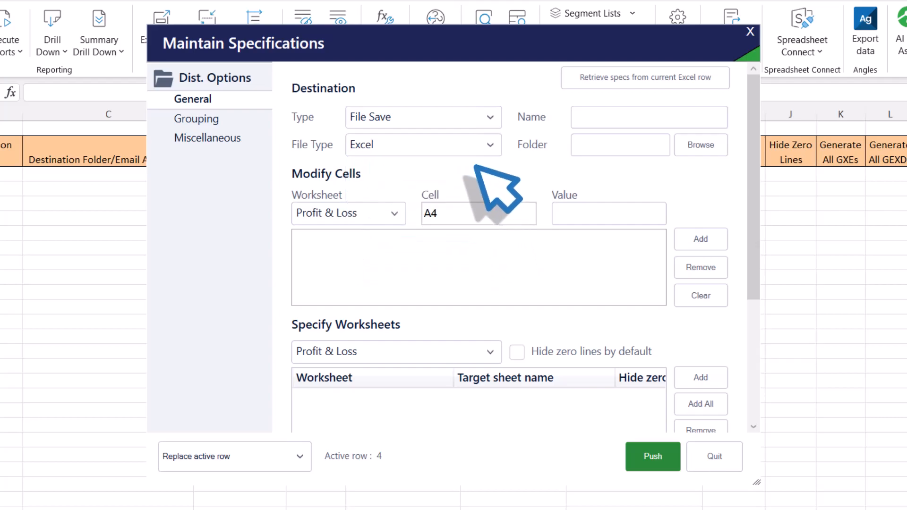
# Name the destination "test distribution" and choose the Desktop as its folder.
pyautogui.click(590, 118)
pyautogui.write('test distribution')
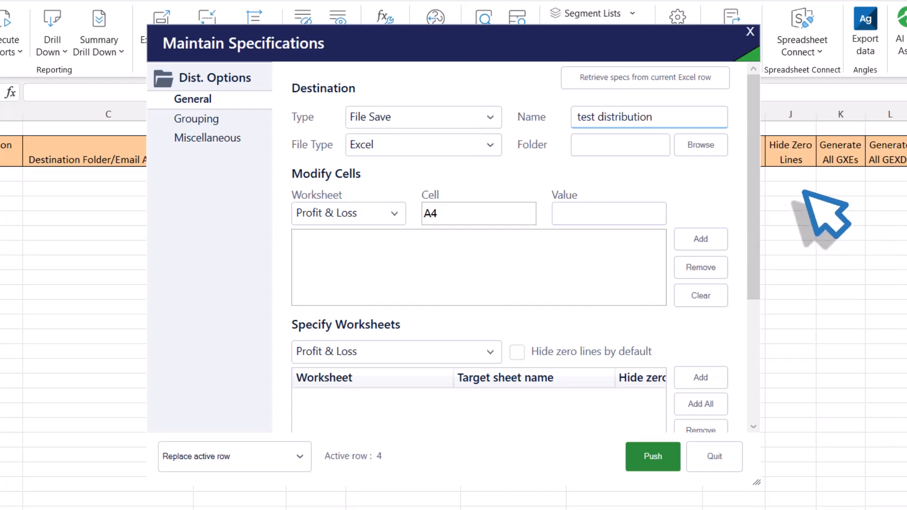
pyautogui.click(701, 144)
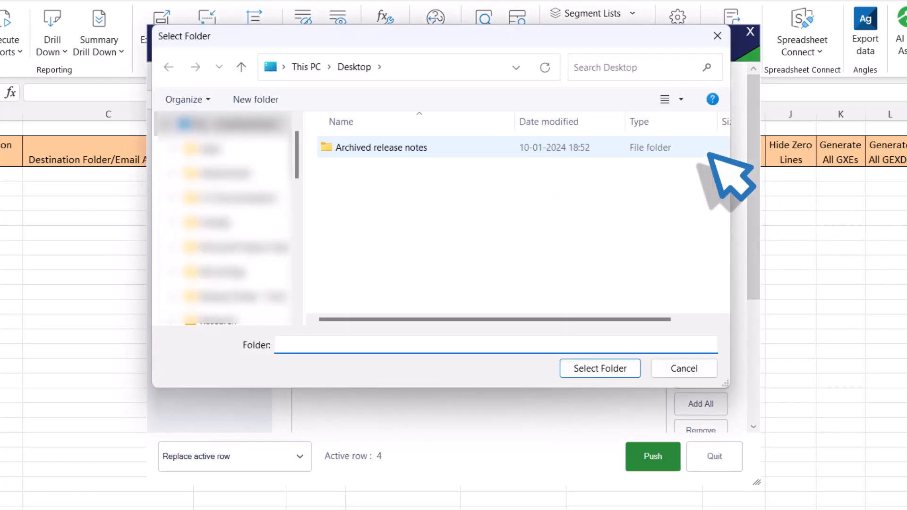
pyautogui.click(615, 370)
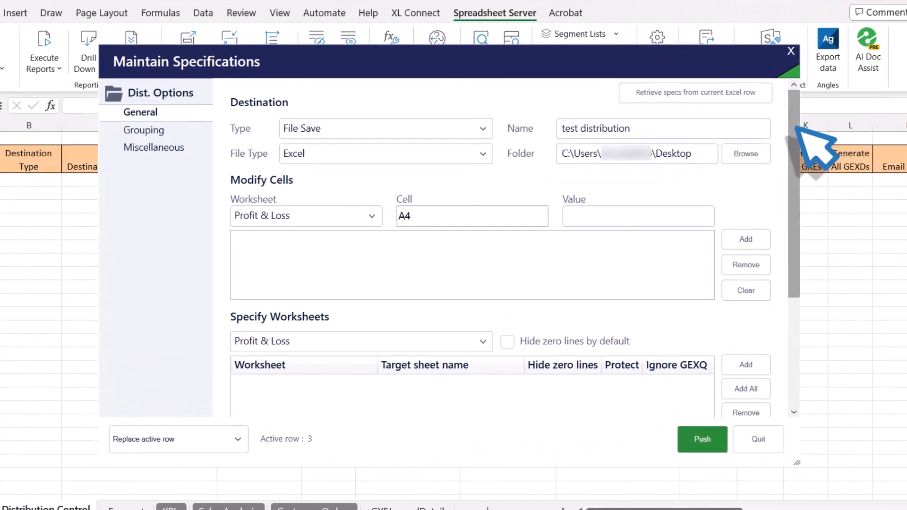
# Add the Profit & Loss and Forecast worksheets to the list of sheets to distribute.
pyautogui.moveTo(799, 127); pyautogui.dragTo(801, 260)
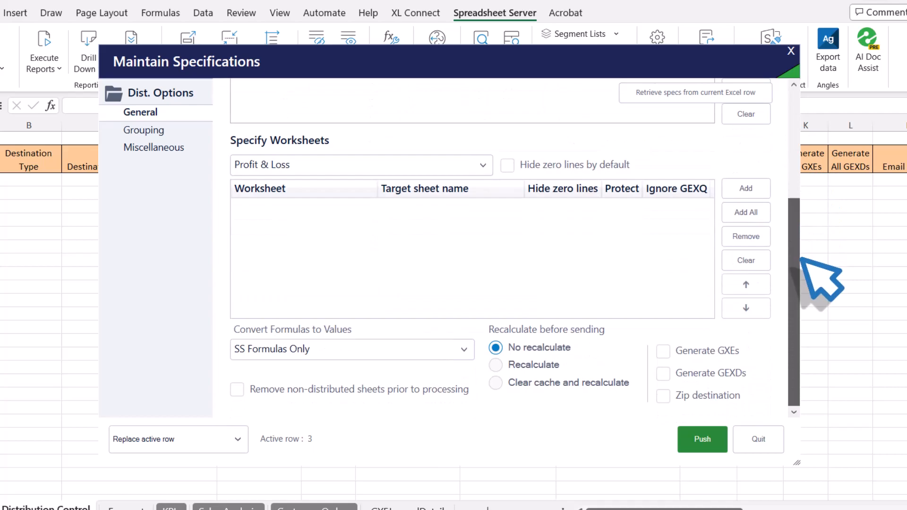
pyautogui.click(484, 168)
pyautogui.click(477, 184)
pyautogui.click(744, 189)
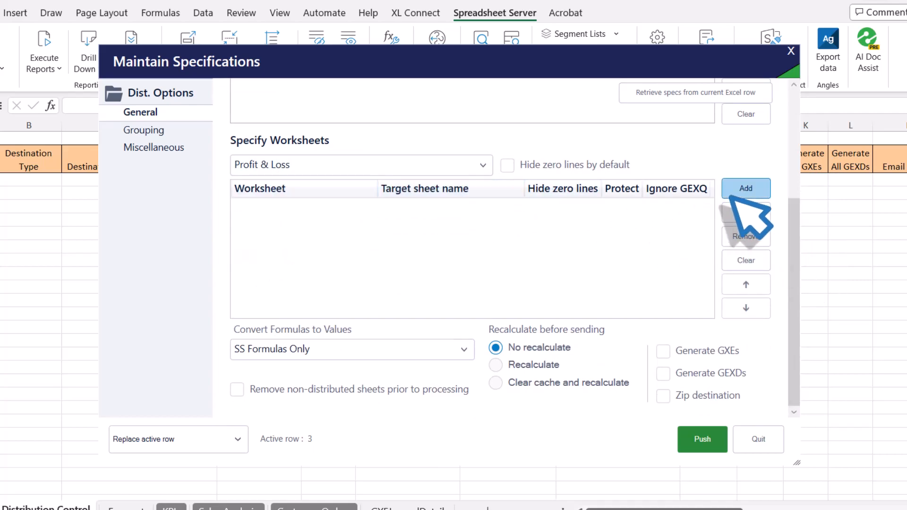
pyautogui.click(483, 165)
pyautogui.click(473, 199)
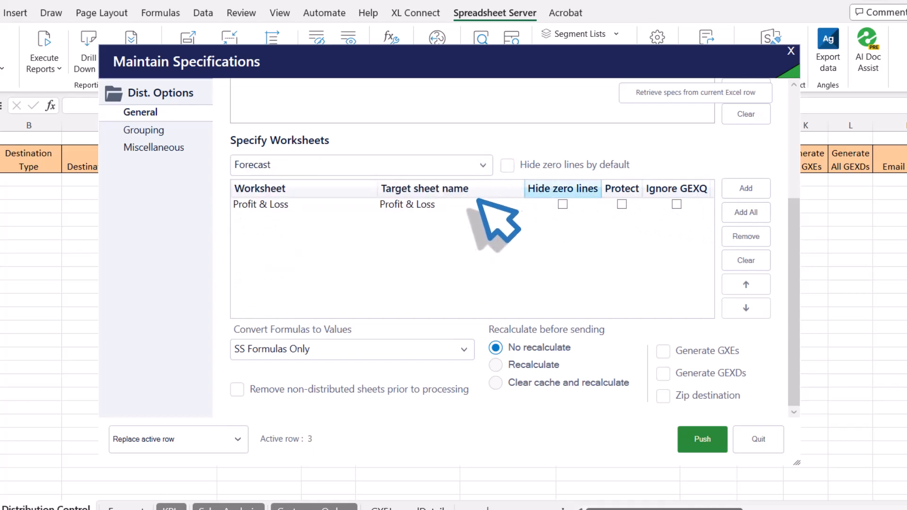
pyautogui.click(733, 191)
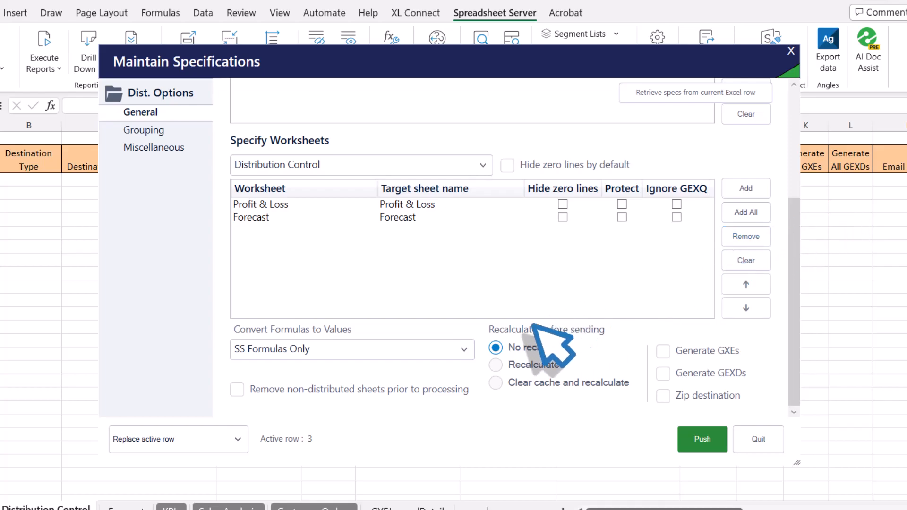
# Choose SS Formulas Only for converting formulas to values, after reviewing the other conversion options.
pyautogui.click(464, 350)
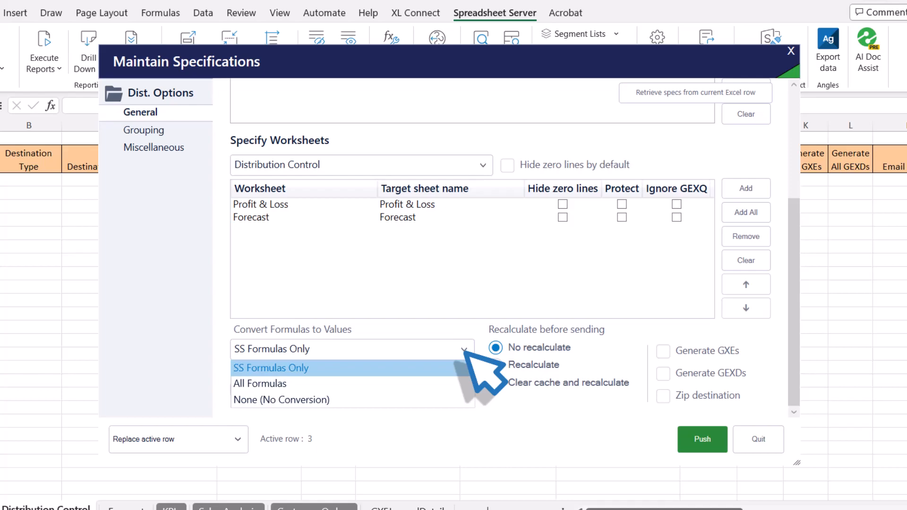
pyautogui.press('Down')
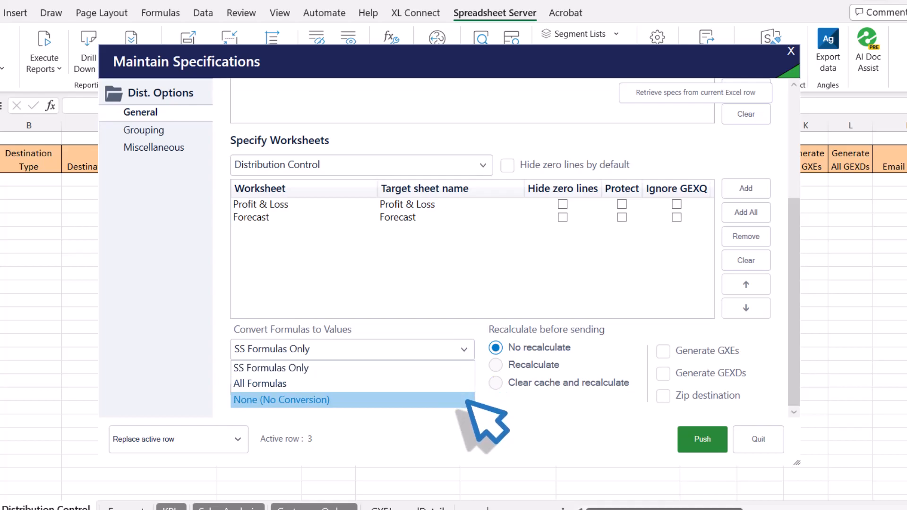
pyautogui.click(465, 373)
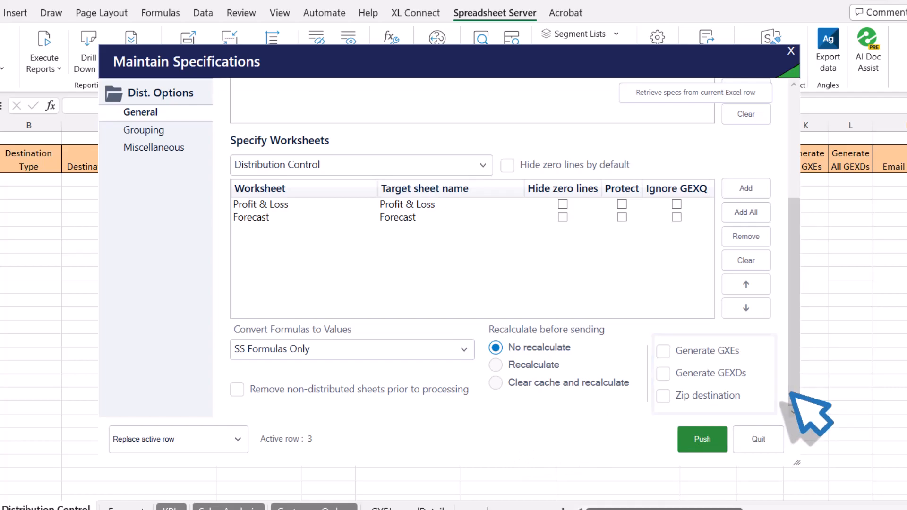
# Enable Generate GXEs and the removal of non-distributed sheets prior to processing.
pyautogui.click(664, 351)
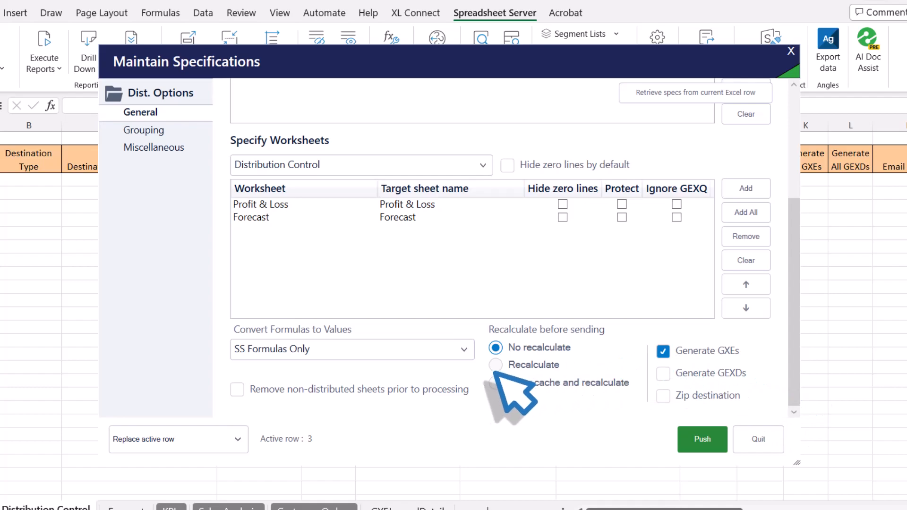
pyautogui.click(237, 389)
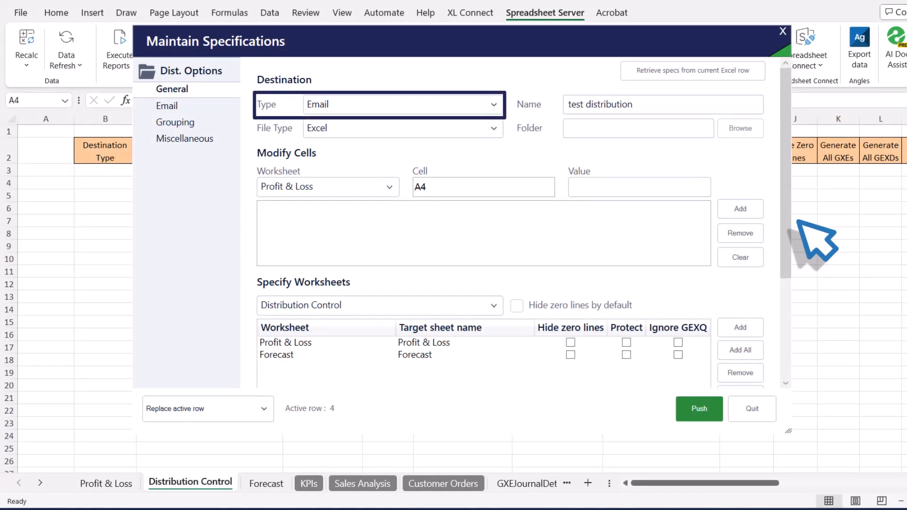
# Review the Email, Grouping and Miscellaneous distribution options of the specification.
pyautogui.click(222, 109)
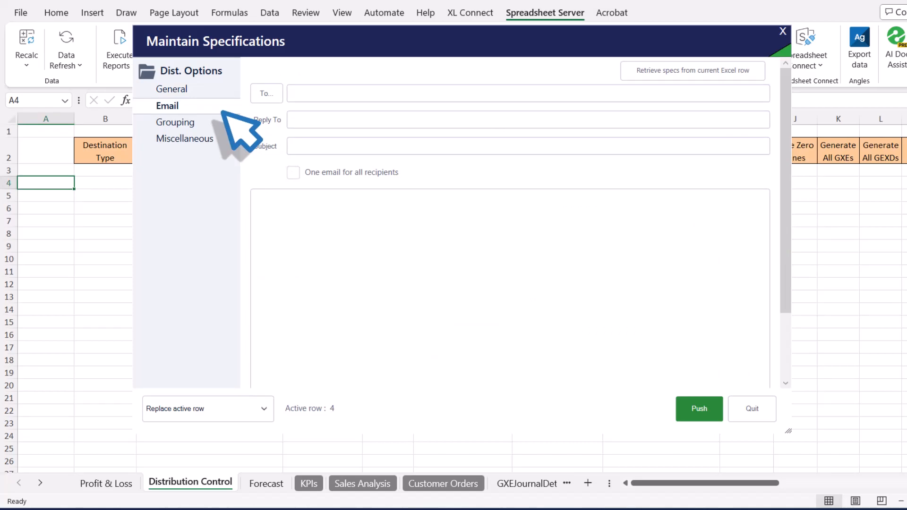
pyautogui.click(226, 122)
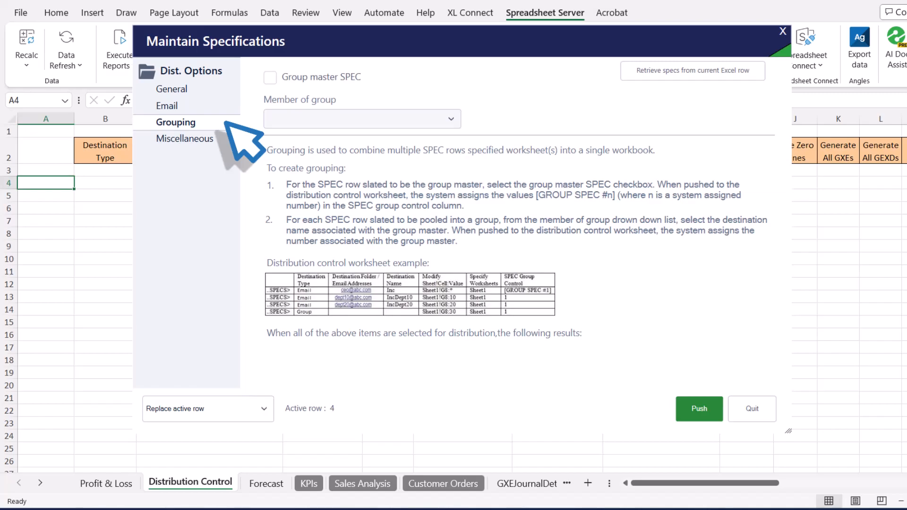
pyautogui.click(226, 138)
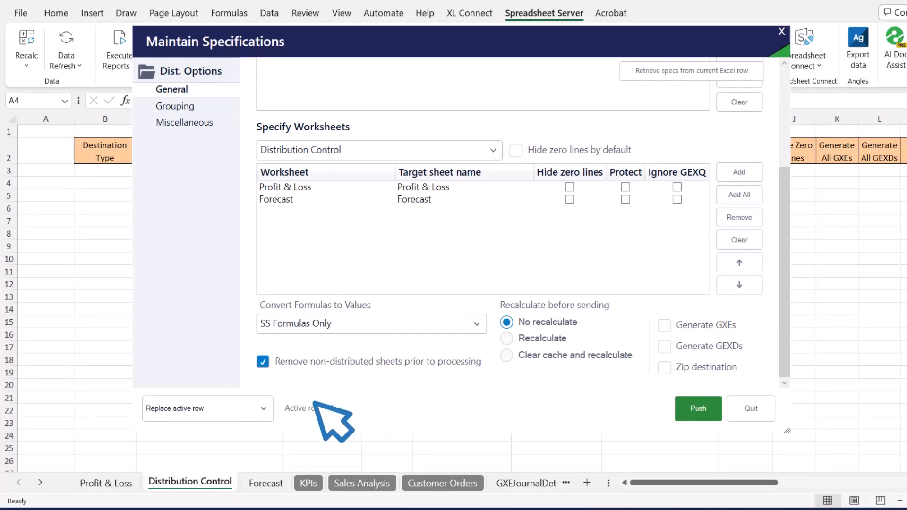
# Push the specification to the control sheet with Replace active row and close the specifications dialog.
pyautogui.click(265, 409)
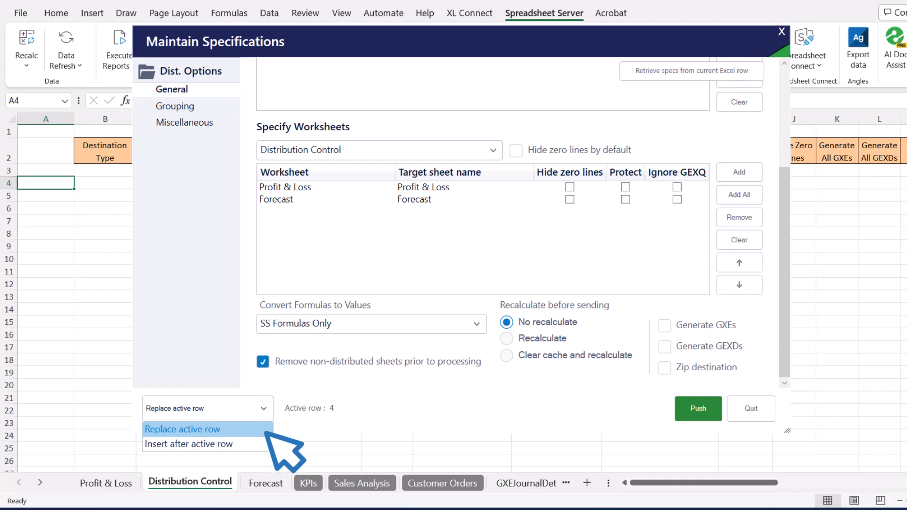
pyautogui.click(267, 431)
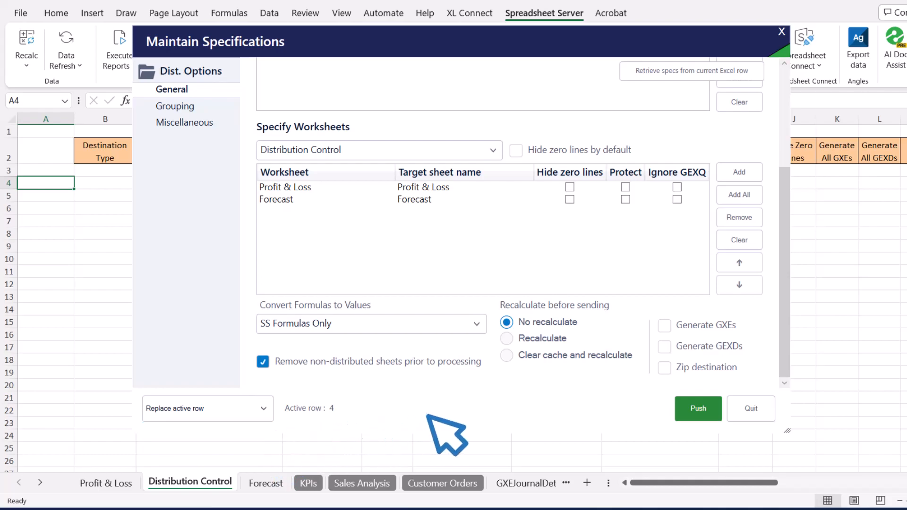
pyautogui.click(700, 418)
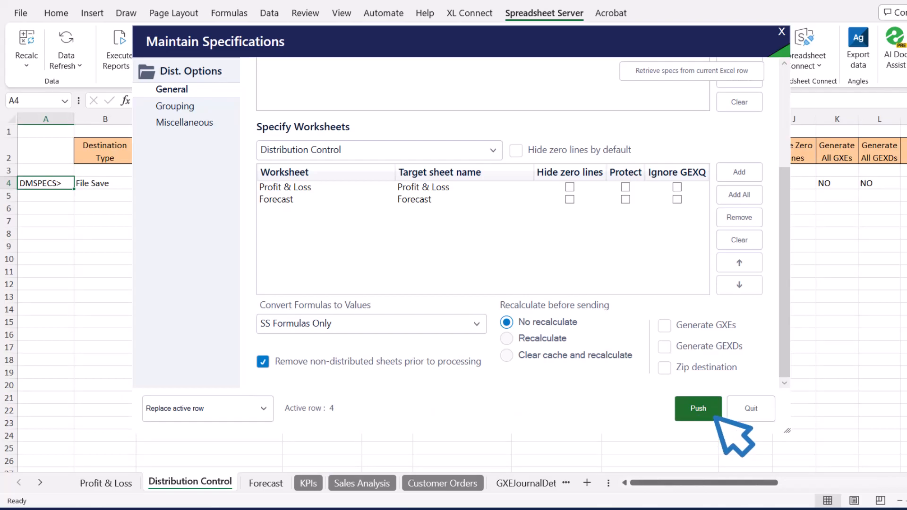
pyautogui.click(741, 417)
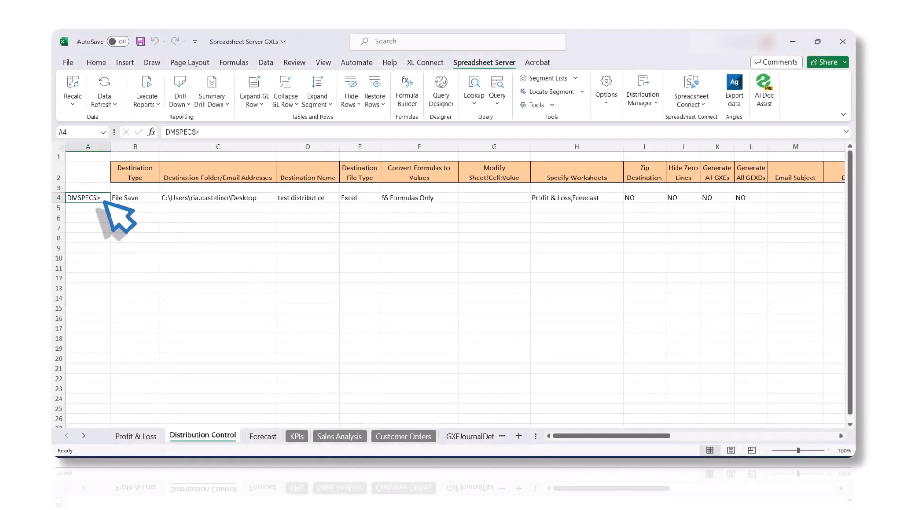
# Reopen the distribution specifications, choose Insert after active row and rename the destination to "test distribution_1".
pyautogui.click(643, 97)
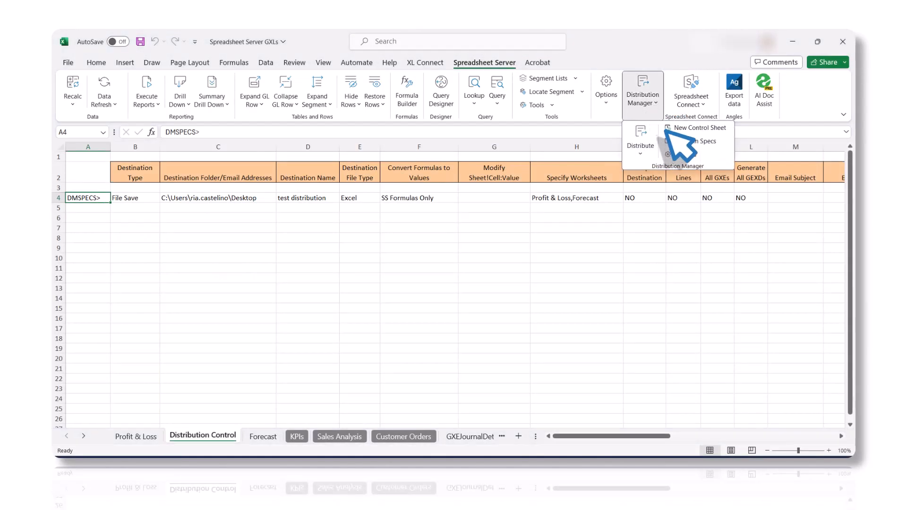
pyautogui.click(673, 142)
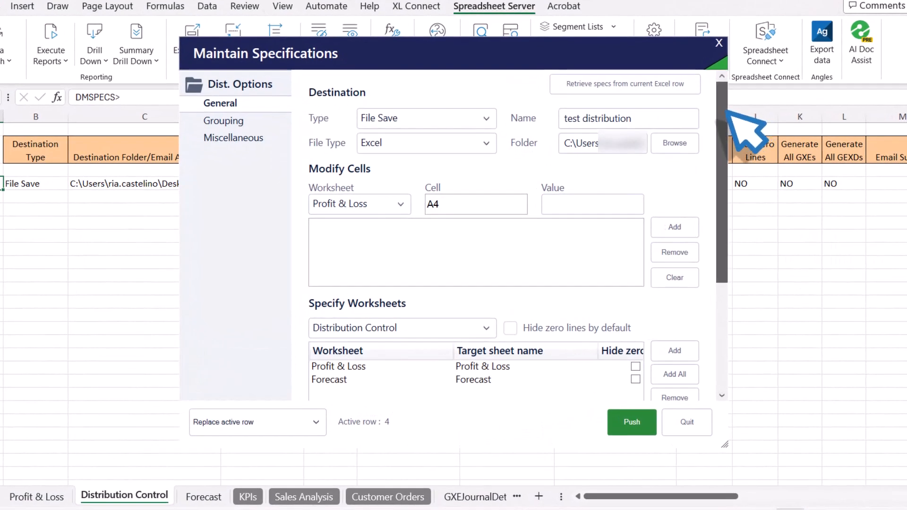
pyautogui.scroll(-1, 728, 113)
pyautogui.click(314, 422)
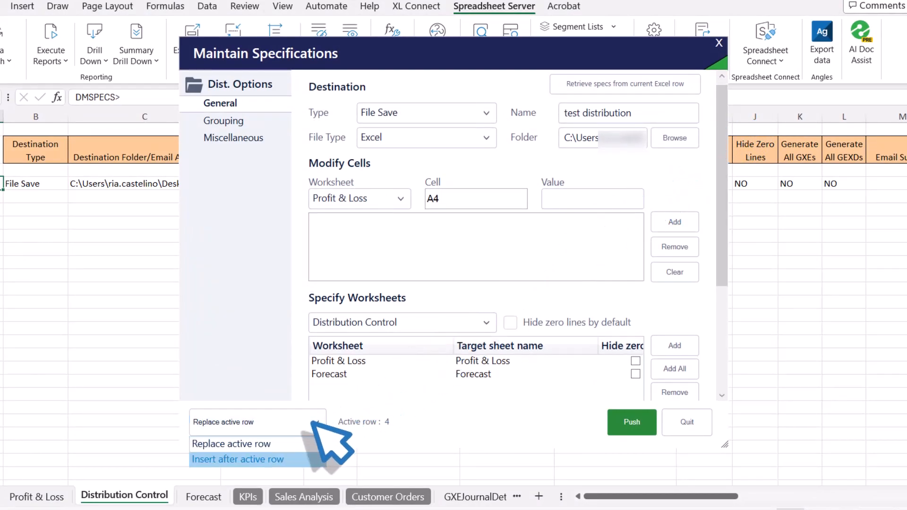
pyautogui.click(318, 458)
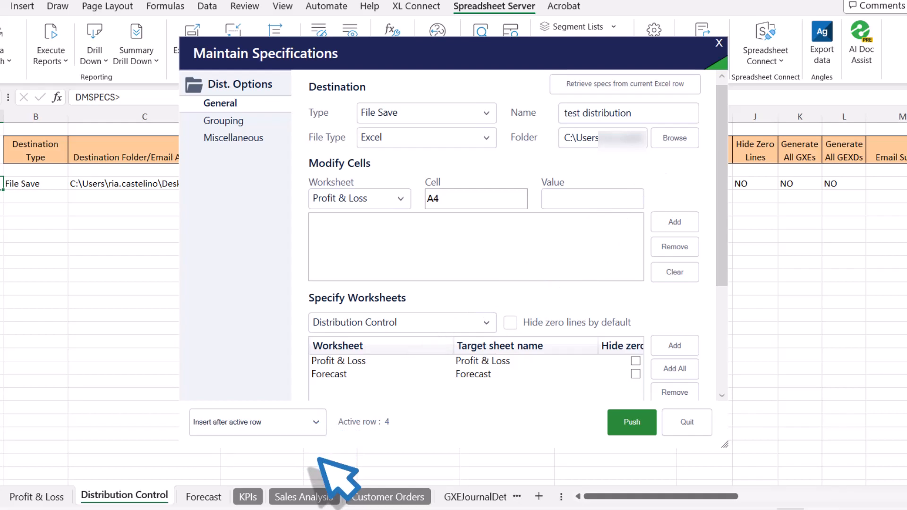
pyautogui.scroll(1, 737, 255)
pyautogui.click(674, 121)
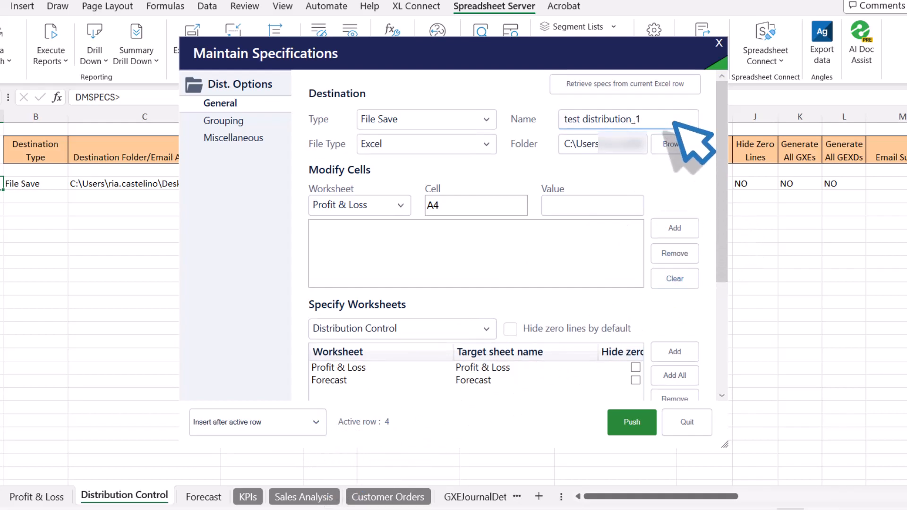
# Add a cell modification that sets cell A5 of the Forecast worksheet to "test".
pyautogui.click(399, 205)
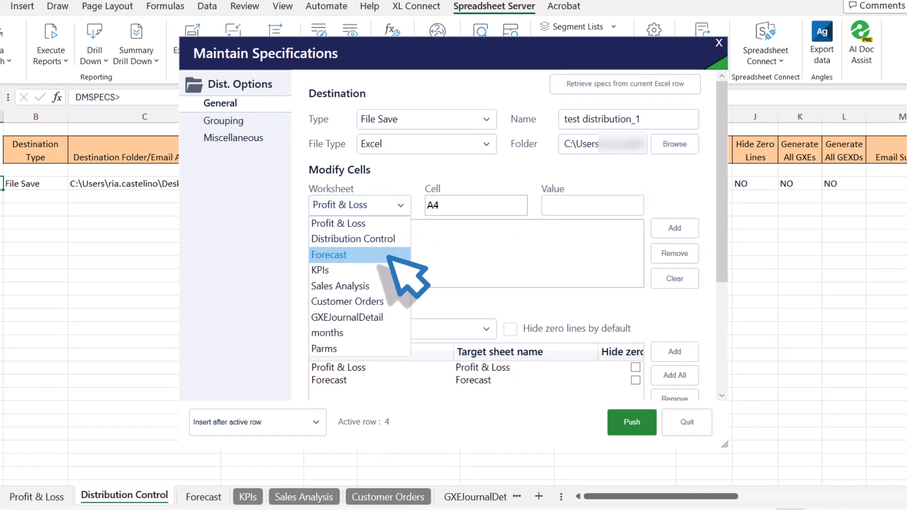
pyautogui.click(389, 257)
pyautogui.click(446, 208)
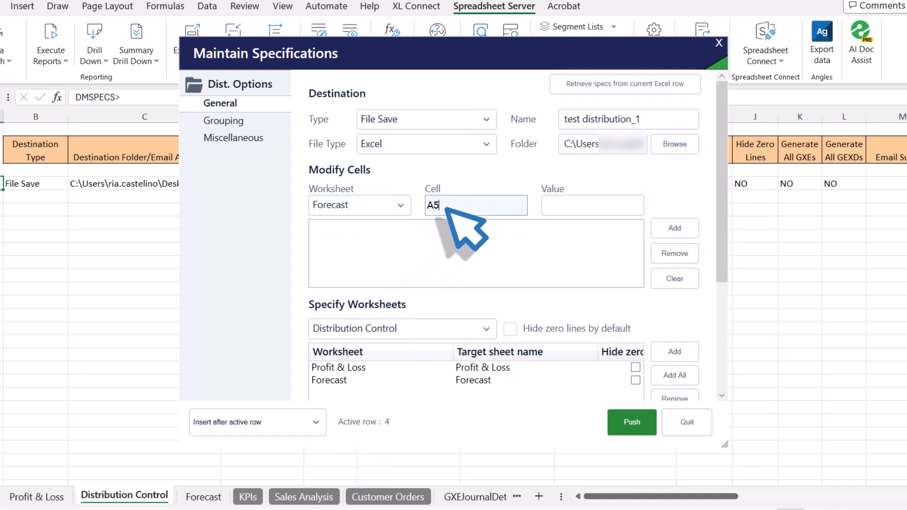
pyautogui.click(548, 206)
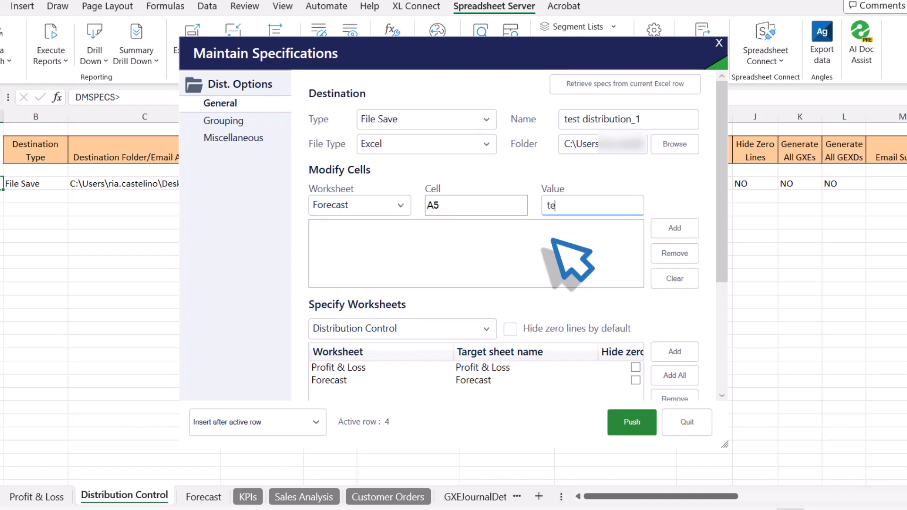
pyautogui.click(671, 229)
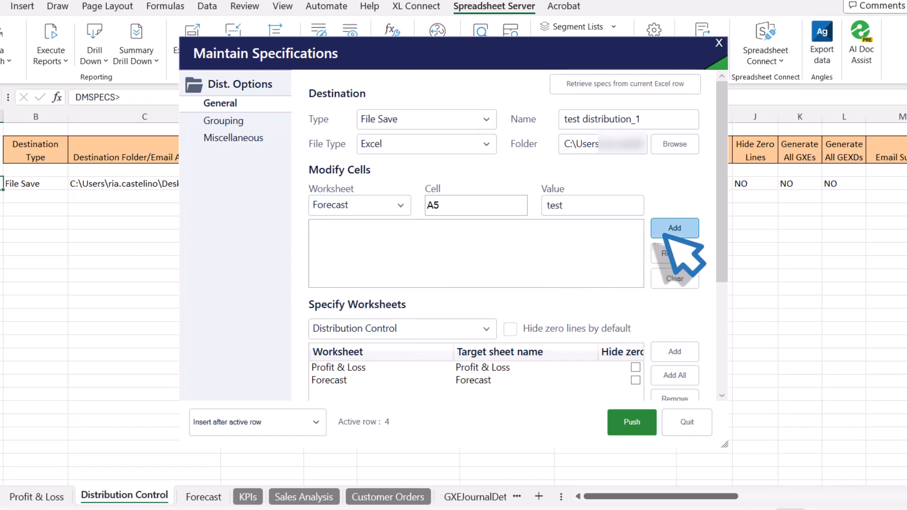
# Push the "test distribution_1" specification to the control sheet after the active row and close the specifications dialog.
pyautogui.click(632, 422)
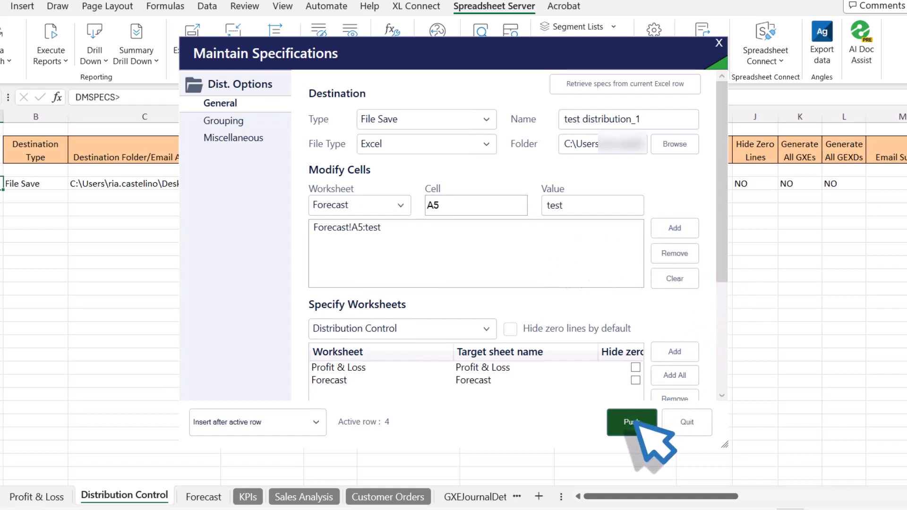
pyautogui.click(687, 421)
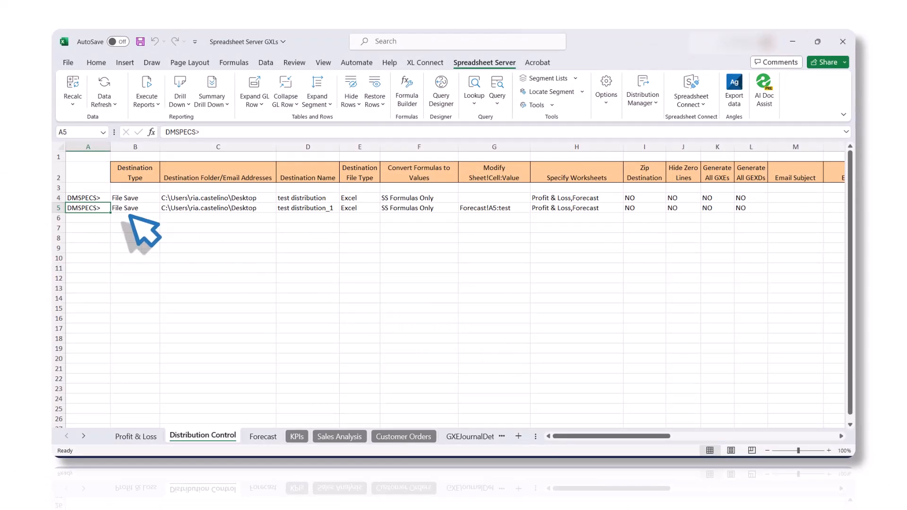
# Reopen the distribution specifications, retrieve the specs from the current Excel row and choose Insert after active row.
pyautogui.click(644, 99)
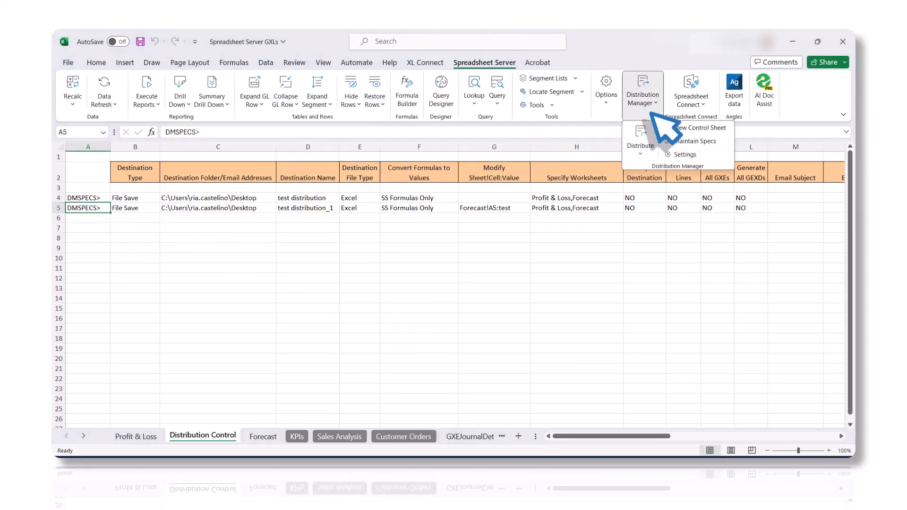
pyautogui.click(671, 140)
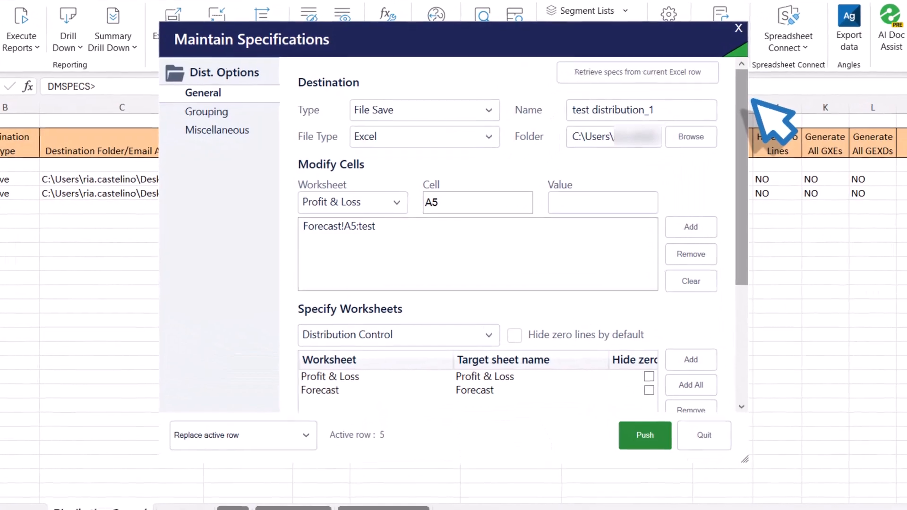
pyautogui.click(707, 79)
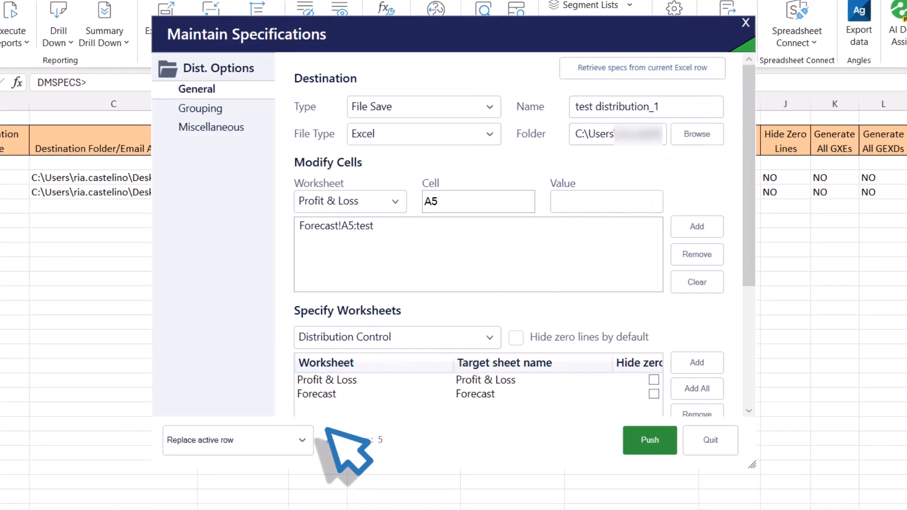
pyautogui.click(311, 443)
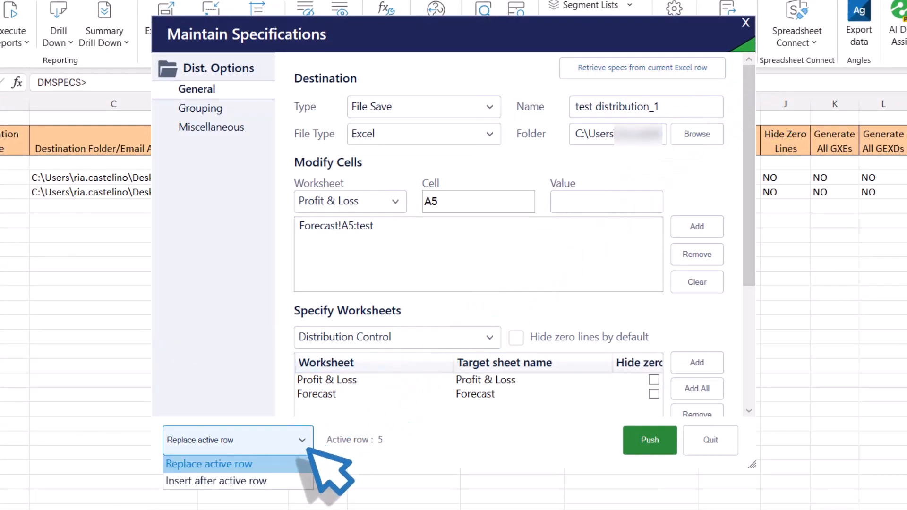
pyautogui.click(297, 478)
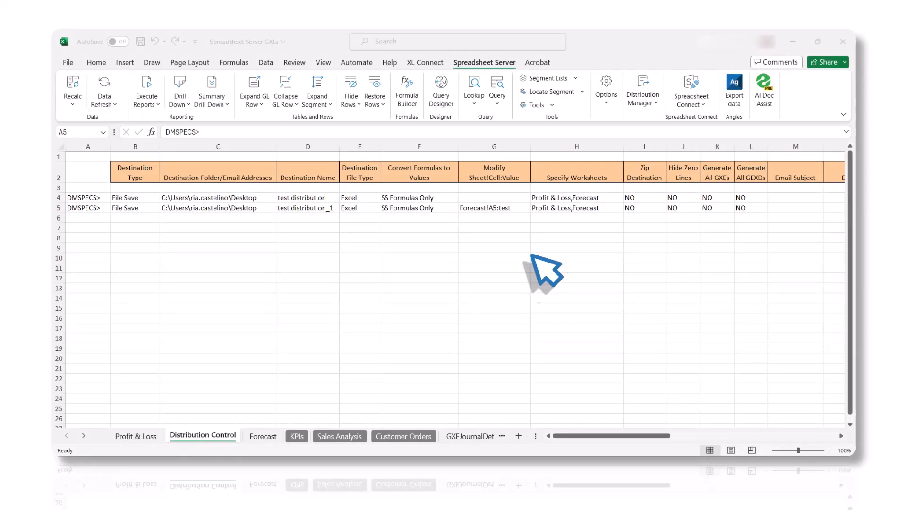
# Distribute the reports using the specifications on the Distribution Control sheet.
pyautogui.click(657, 102)
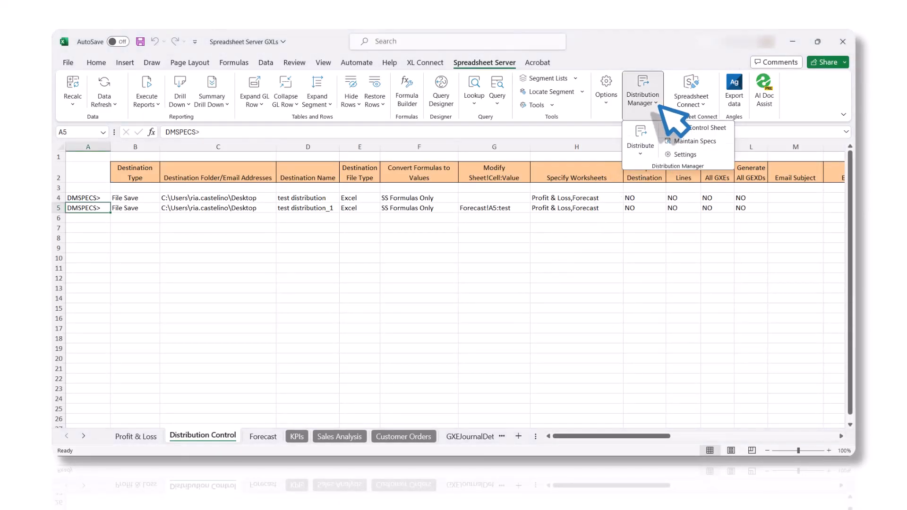
pyautogui.click(643, 137)
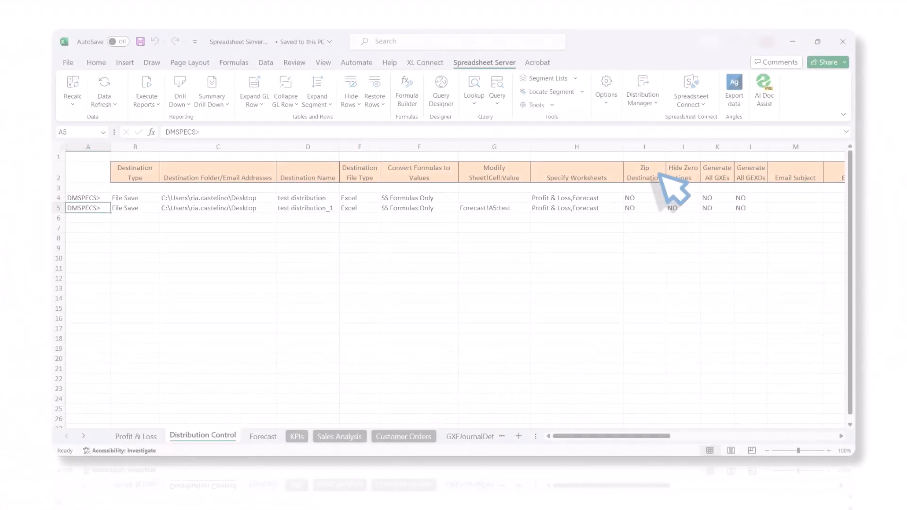
pyautogui.click(648, 113)
pyautogui.click(641, 142)
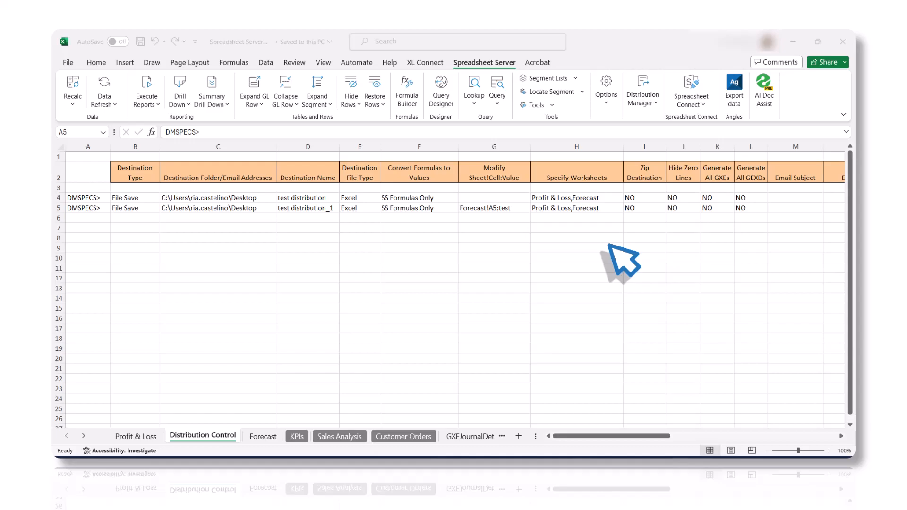
# Open the Distribution Manager settings and enable Enhanced logging.
pyautogui.click(644, 99)
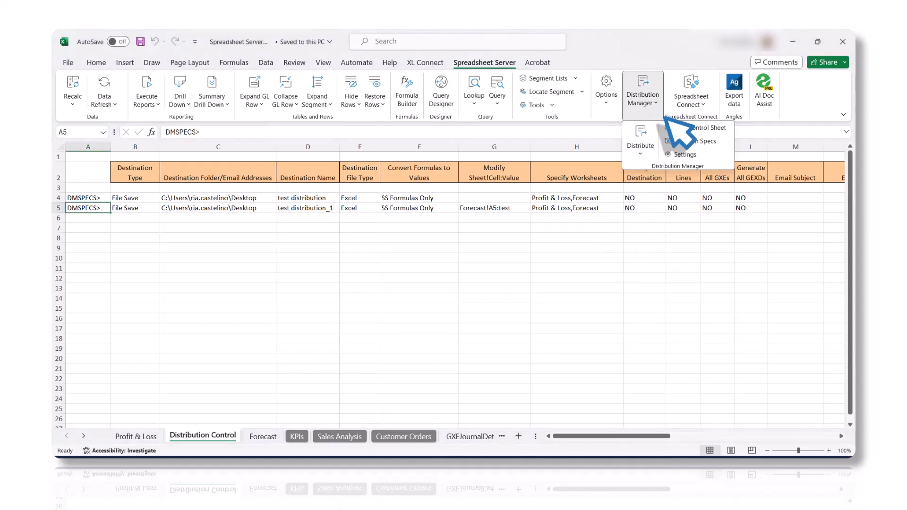
pyautogui.click(686, 154)
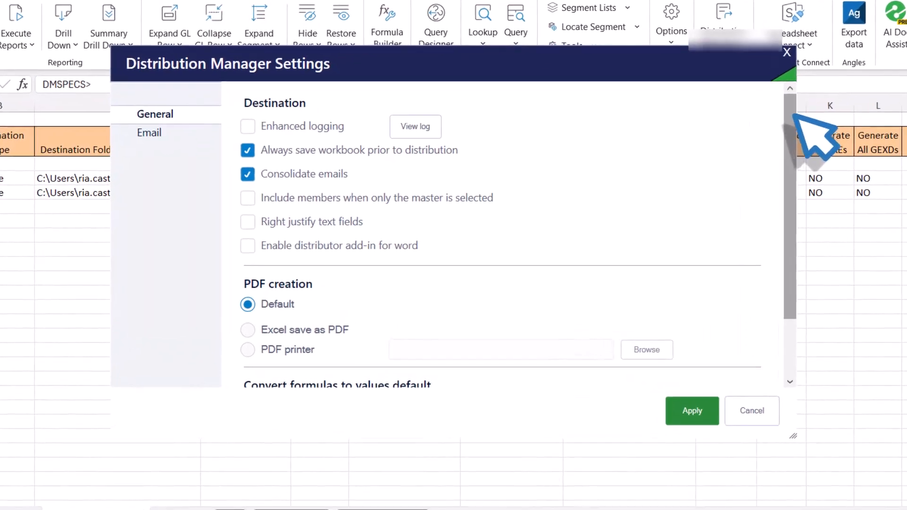
pyautogui.click(284, 131)
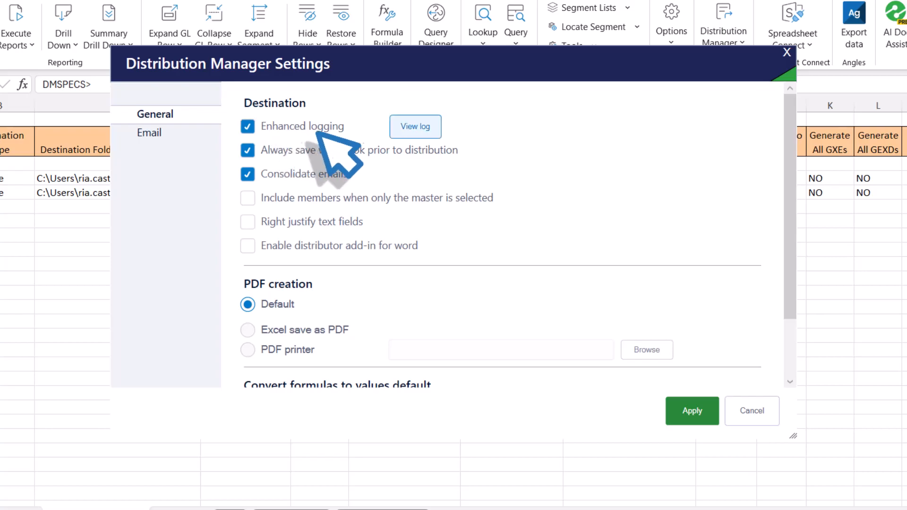
# View the distribution log, widen the Log Viewer and examine a #TraceCombine entry.
pyautogui.click(402, 128)
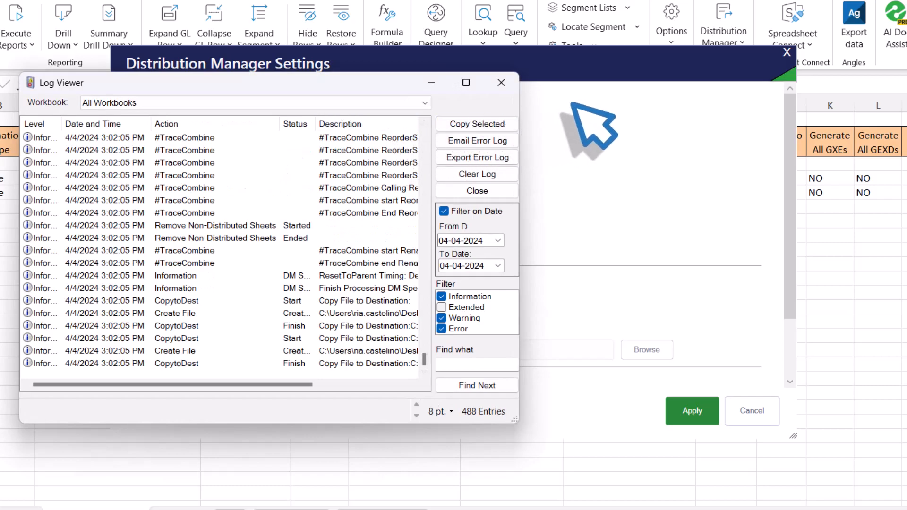
pyautogui.moveTo(516, 420); pyautogui.dragTo(595, 421)
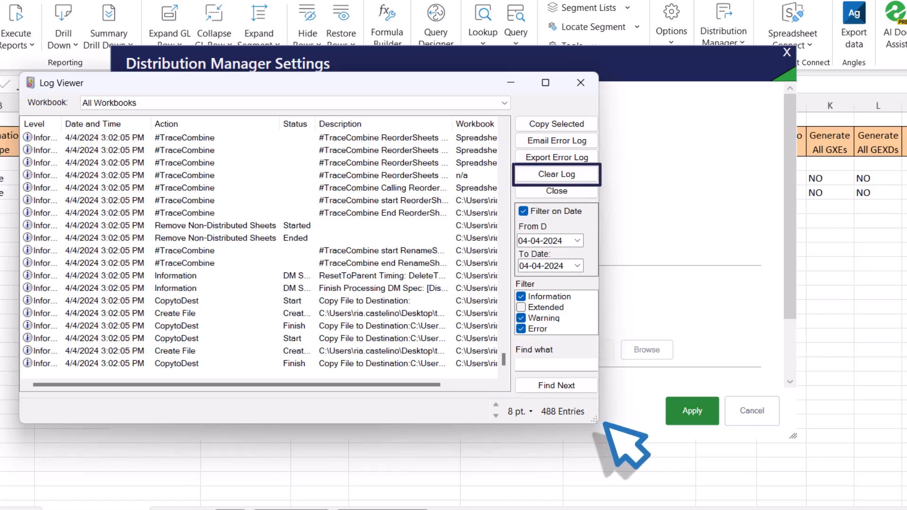
pyautogui.click(211, 140)
pyautogui.doubleClick(210, 140)
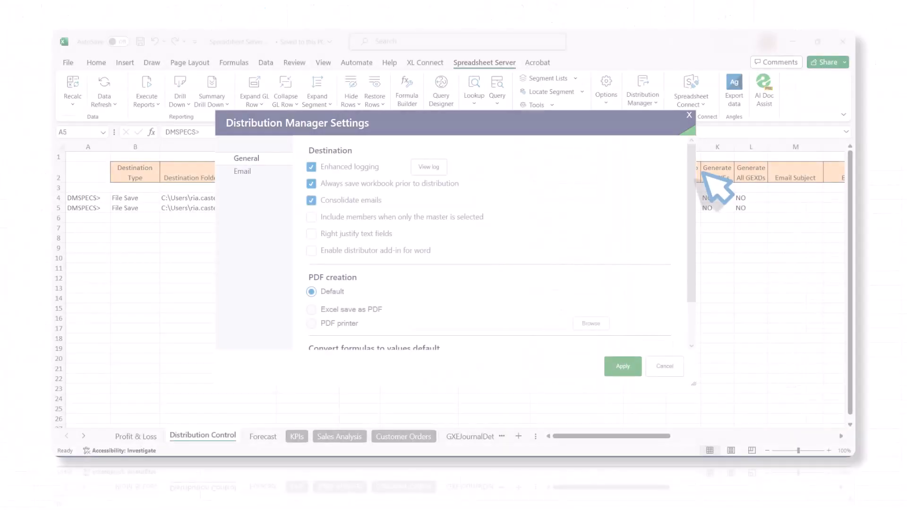
# Review the SMTP options in the email settings, then apply and save the Distribution Manager settings.
pyautogui.scroll(-3, 709, 227)
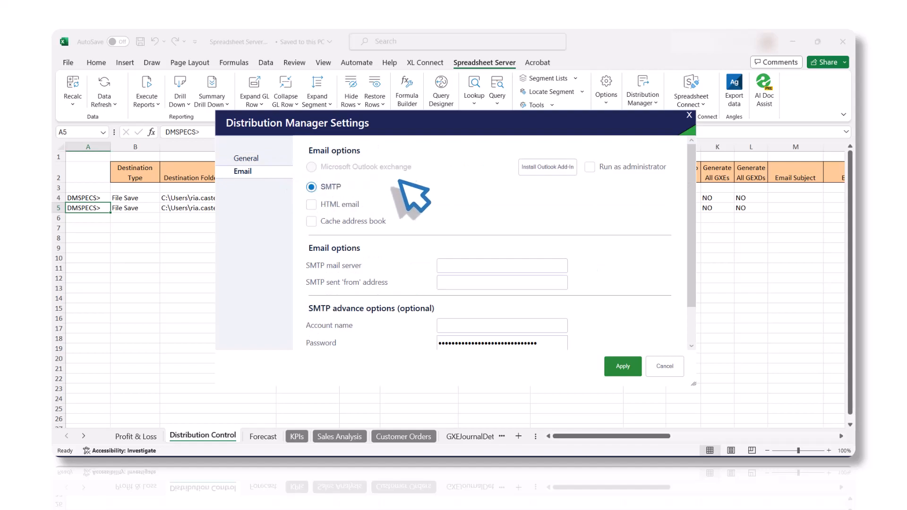
pyautogui.moveTo(688, 190); pyautogui.dragTo(688, 230)
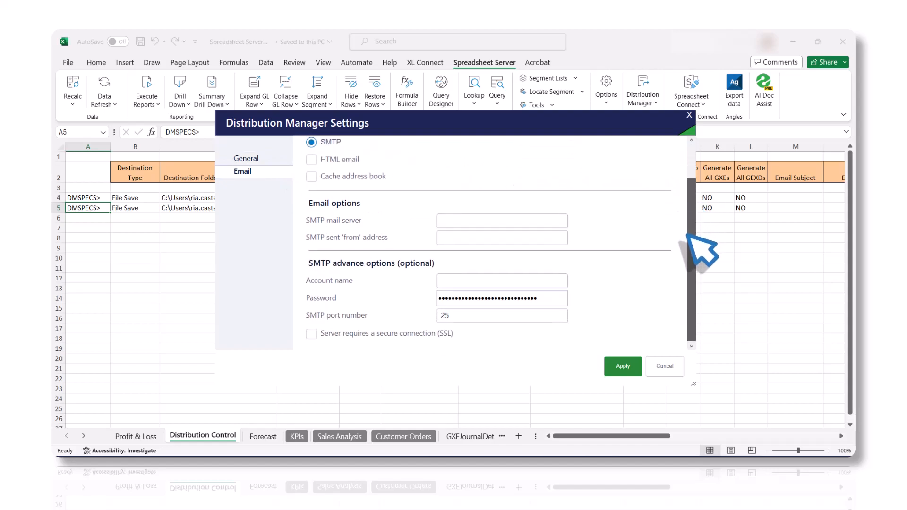
pyautogui.click(632, 366)
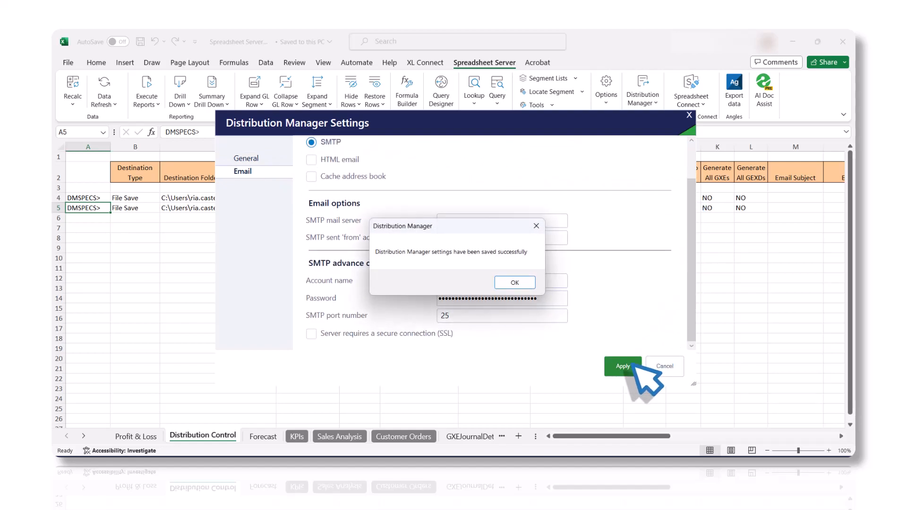
pyautogui.click(515, 283)
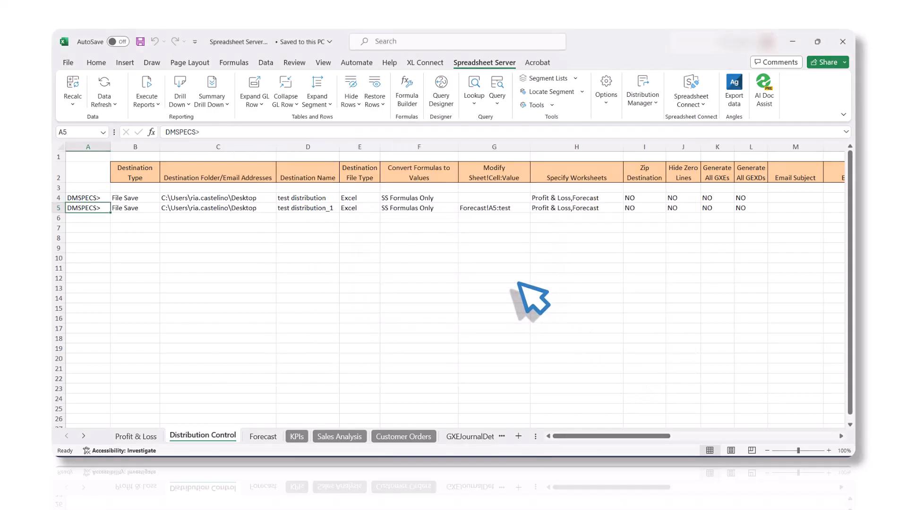